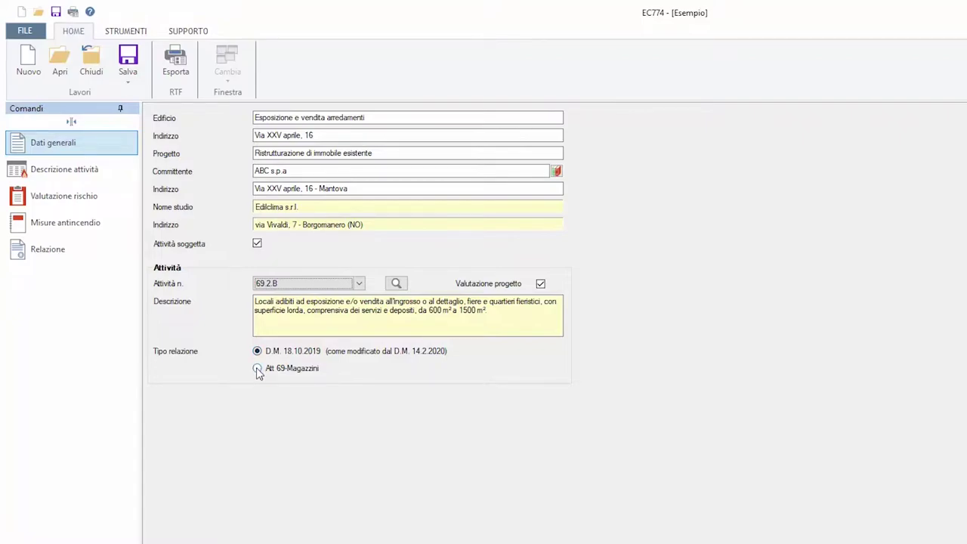
- Set the fire-prevention activity number to 70.1.B, for premises used as storage of combustible goods
click(258, 369)
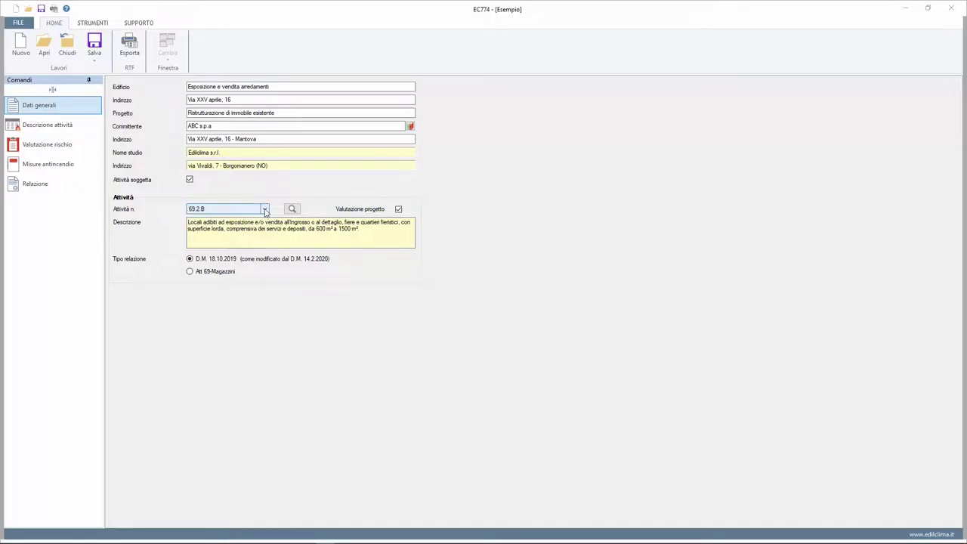
click(265, 210)
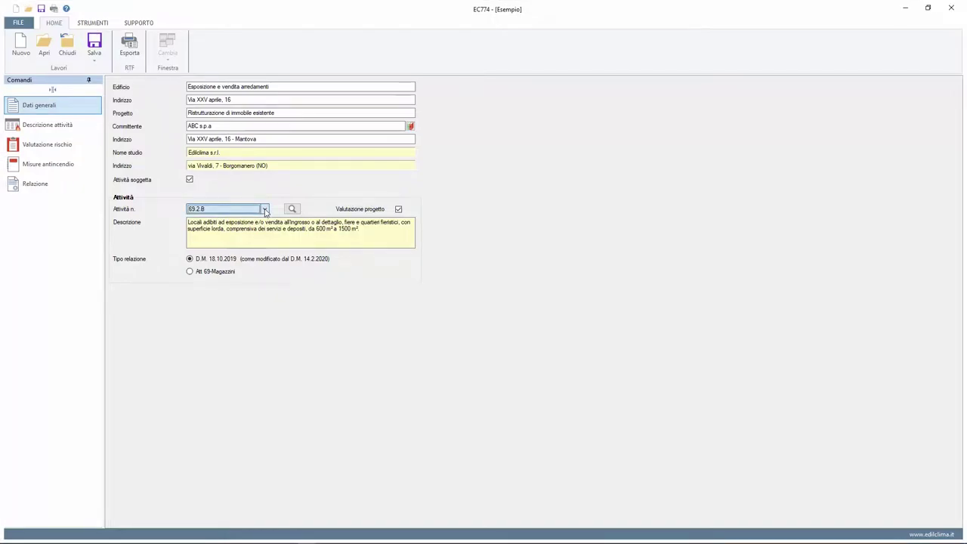
click(265, 210)
scroll(241, 302, down, 2)
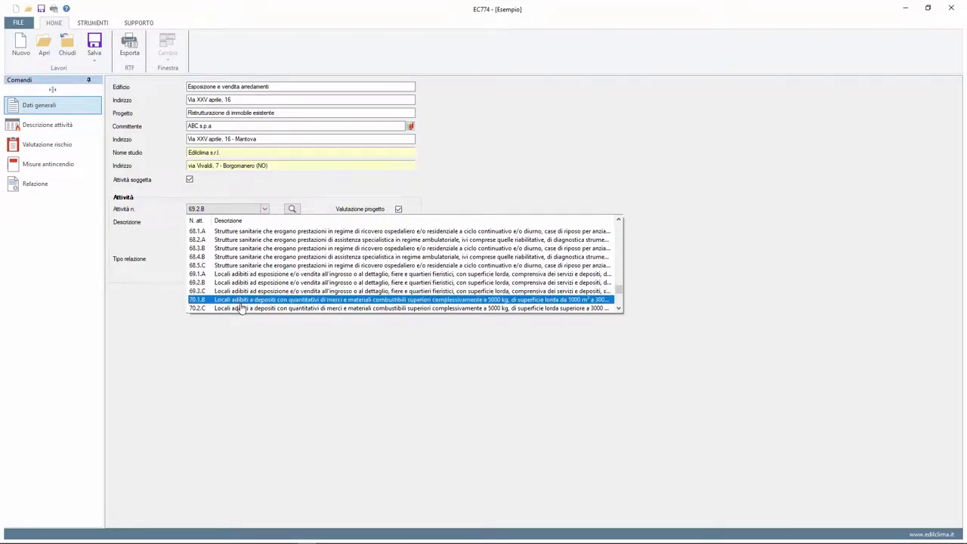
click(239, 302)
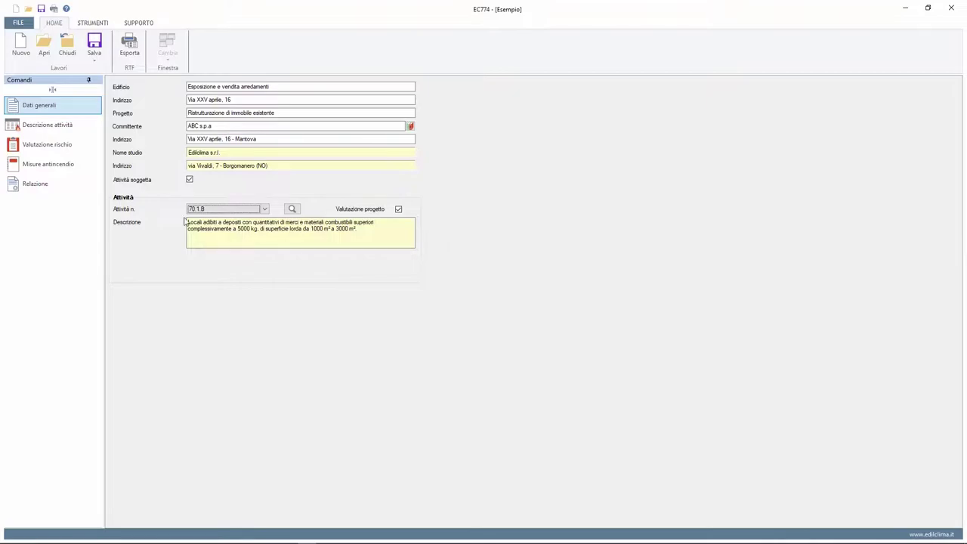
- Review the list of areas in the activity description and the life, property and environment risk assessments
click(78, 128)
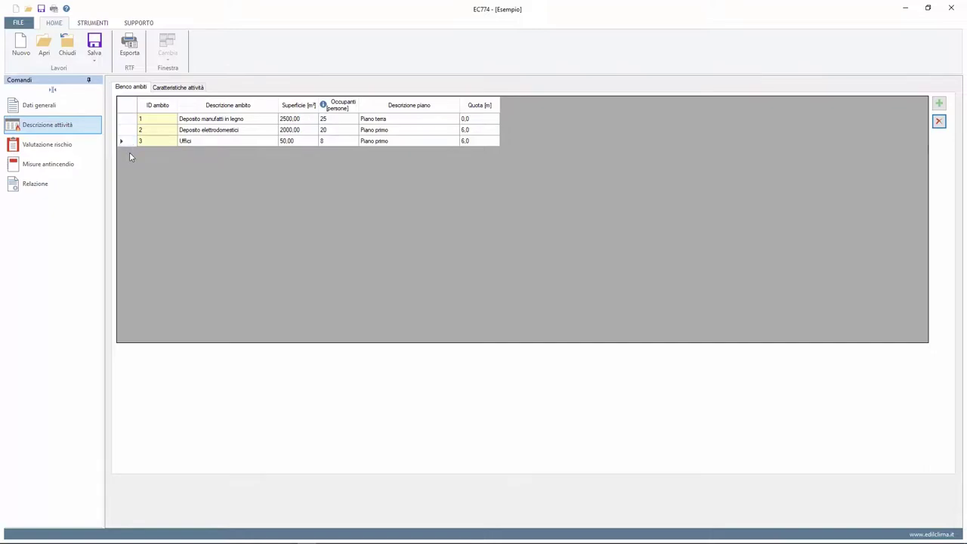
click(66, 152)
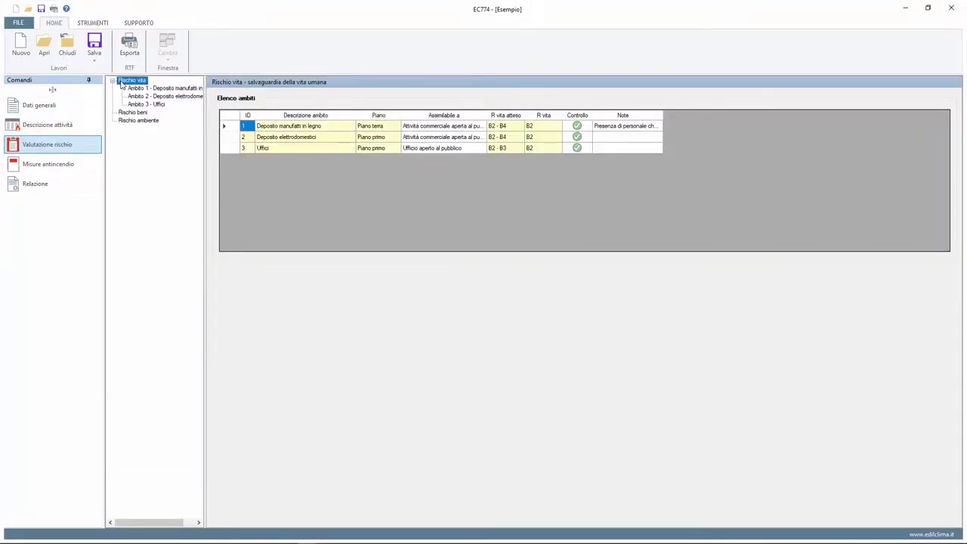
click(130, 113)
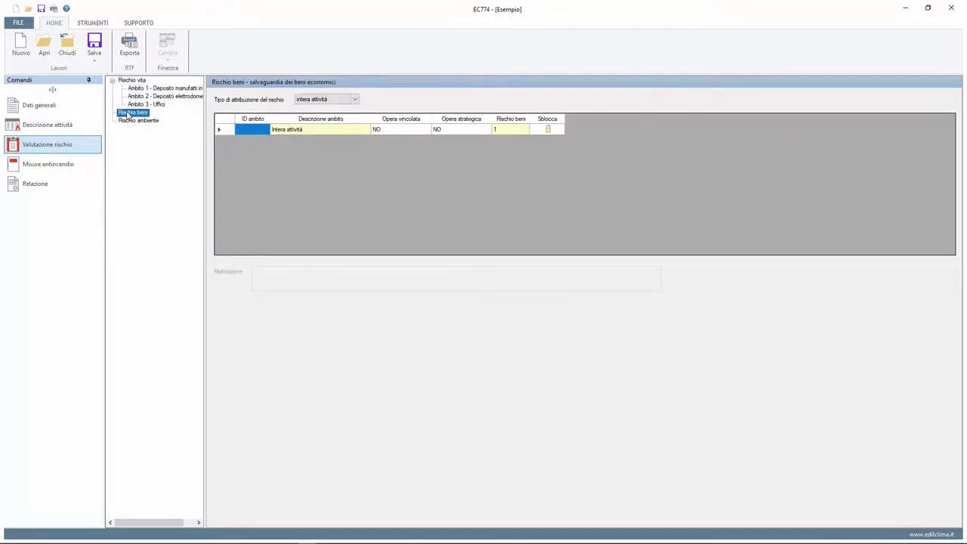
click(127, 122)
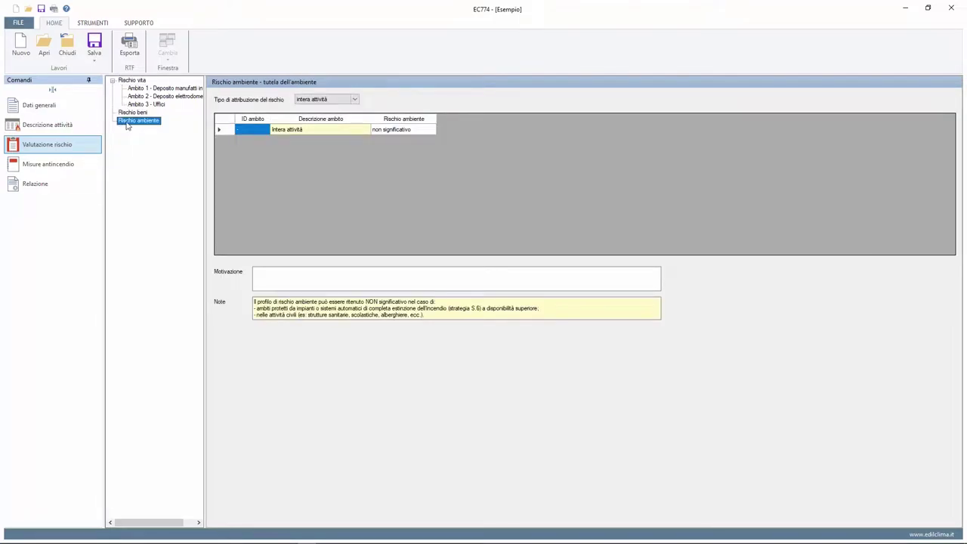
click(127, 82)
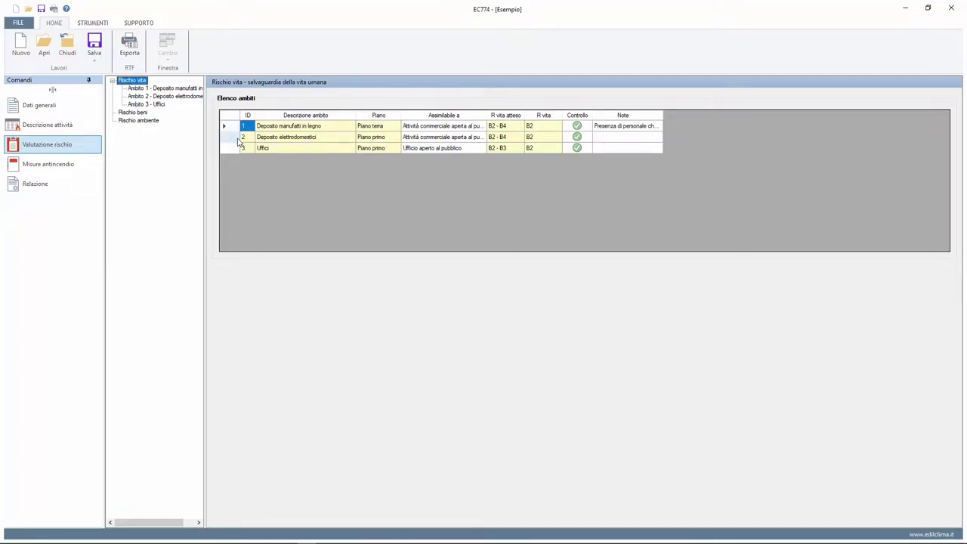
click(189, 89)
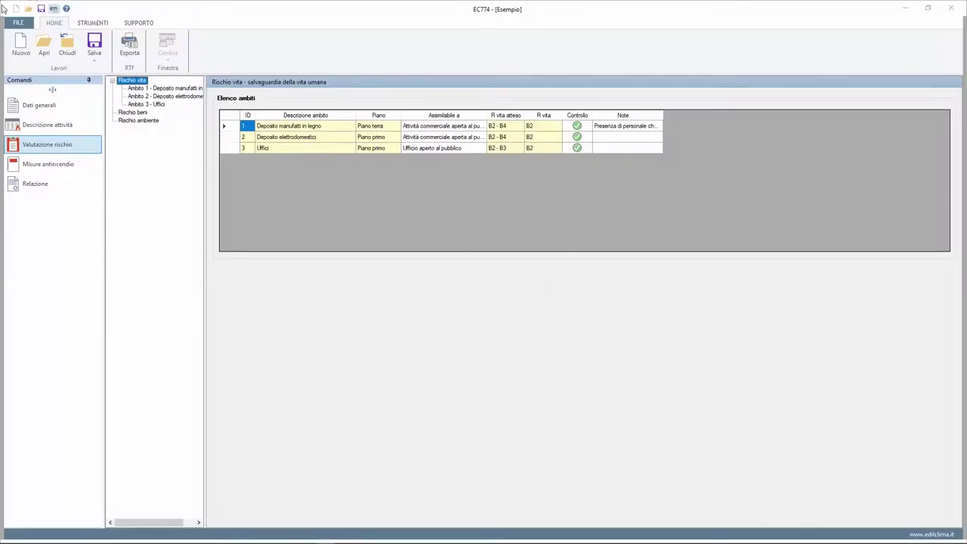
- Examine the S.1 reaction-to-fire measure, including the escape route materials for area 1 and the subdivisions of area 2
click(87, 167)
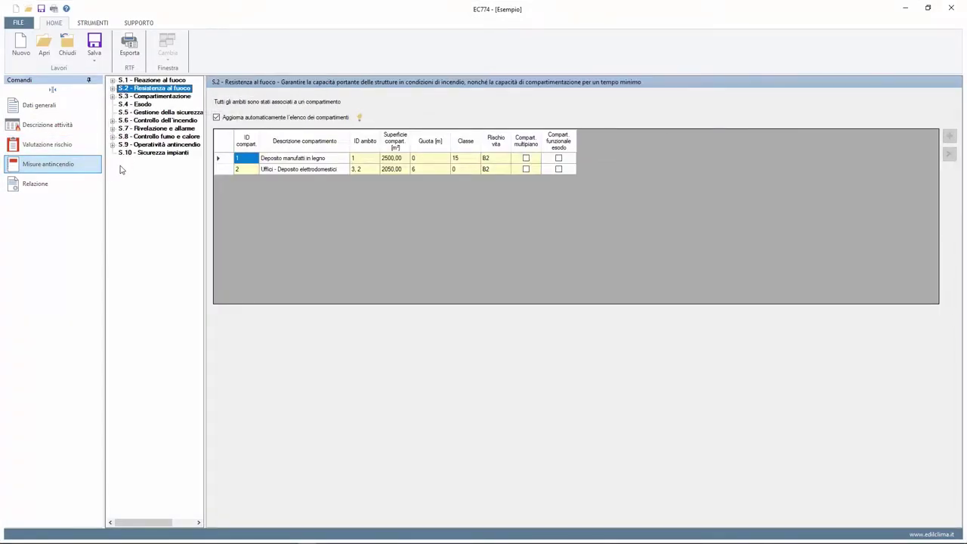
click(137, 81)
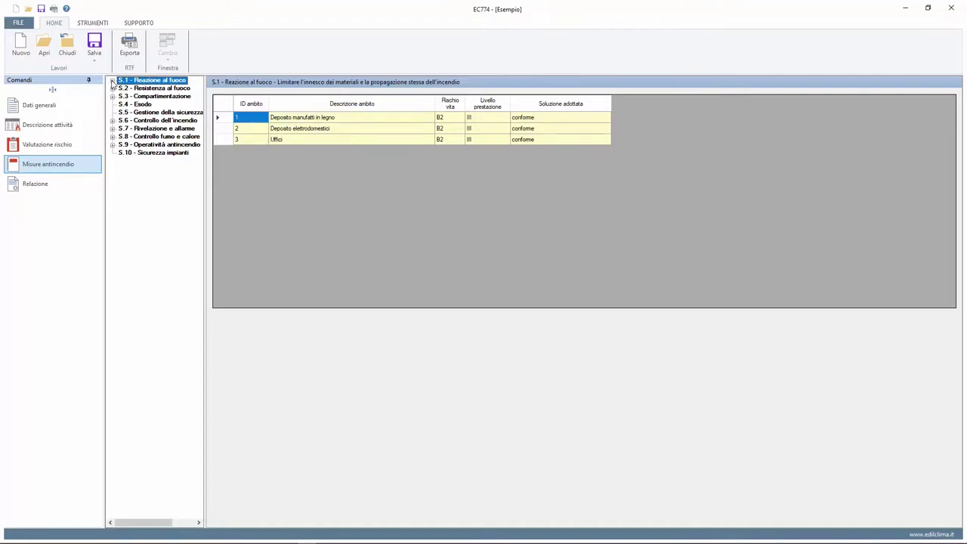
click(111, 81)
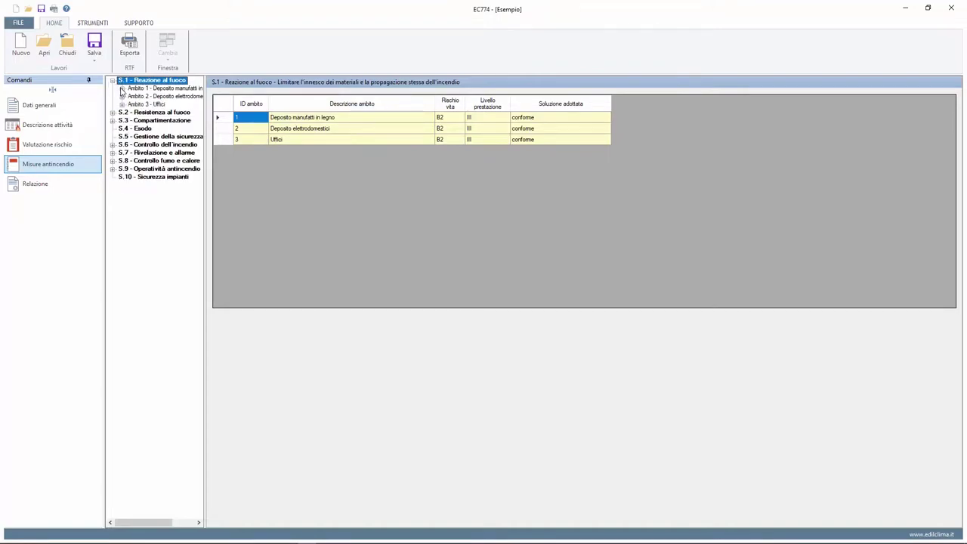
click(122, 89)
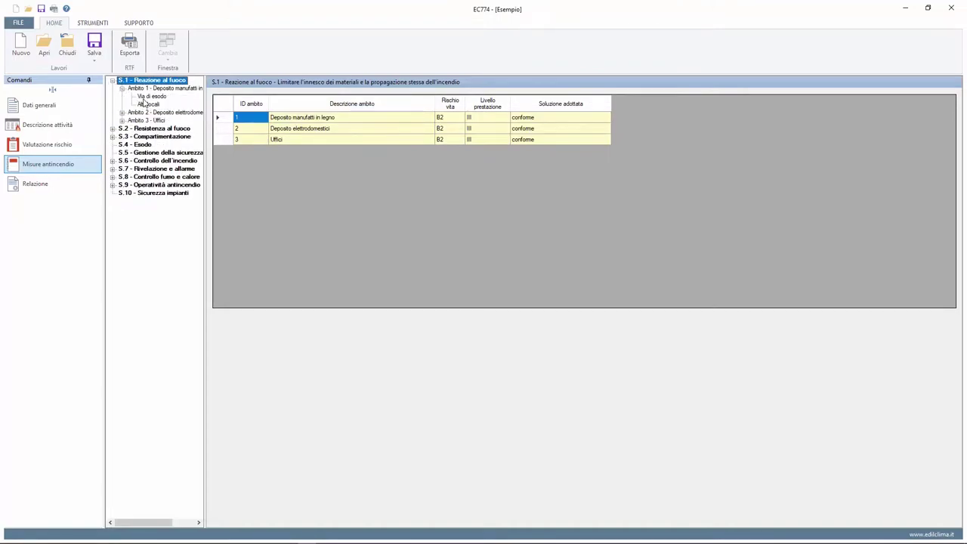
click(149, 96)
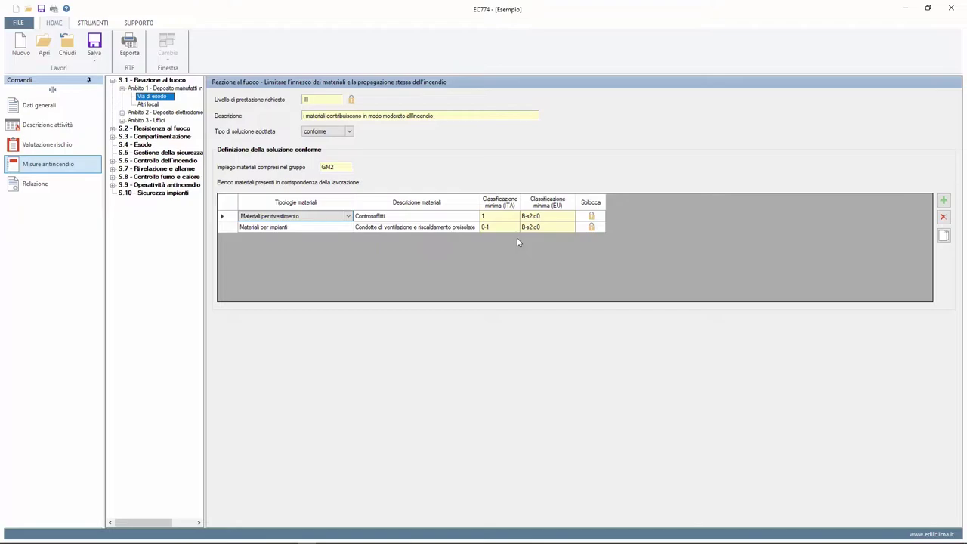
click(121, 112)
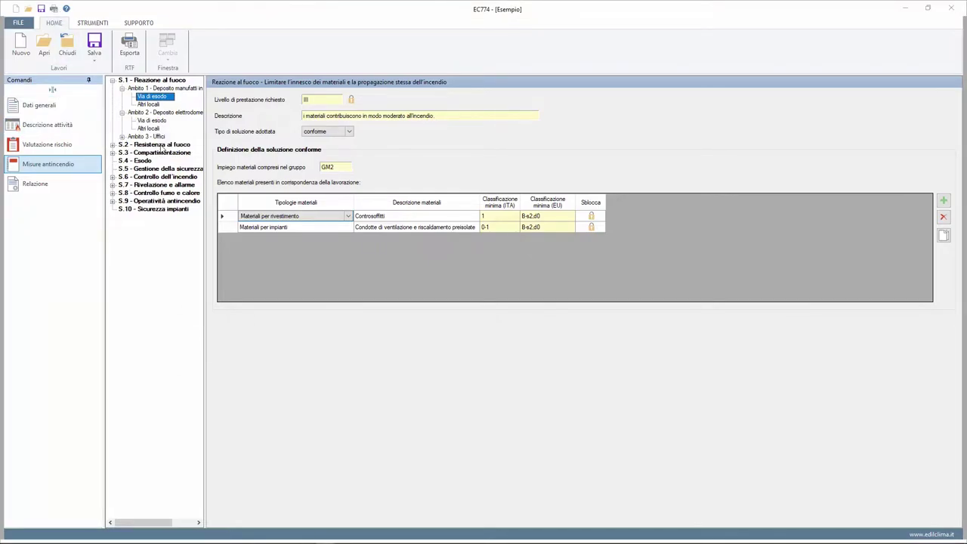
- Disable automatic updating of the S.2 fire resistance compartment list and add a new empty compartment
click(161, 146)
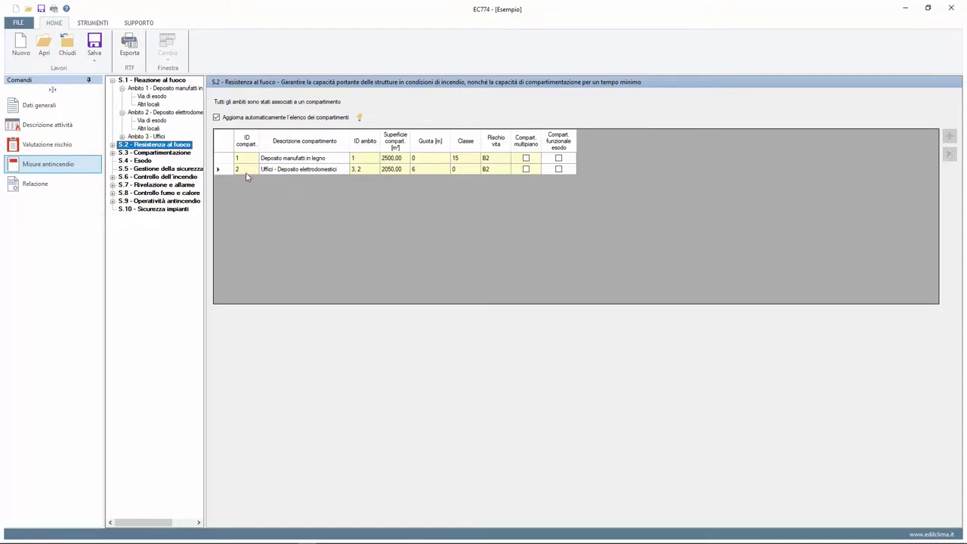
click(217, 118)
click(950, 137)
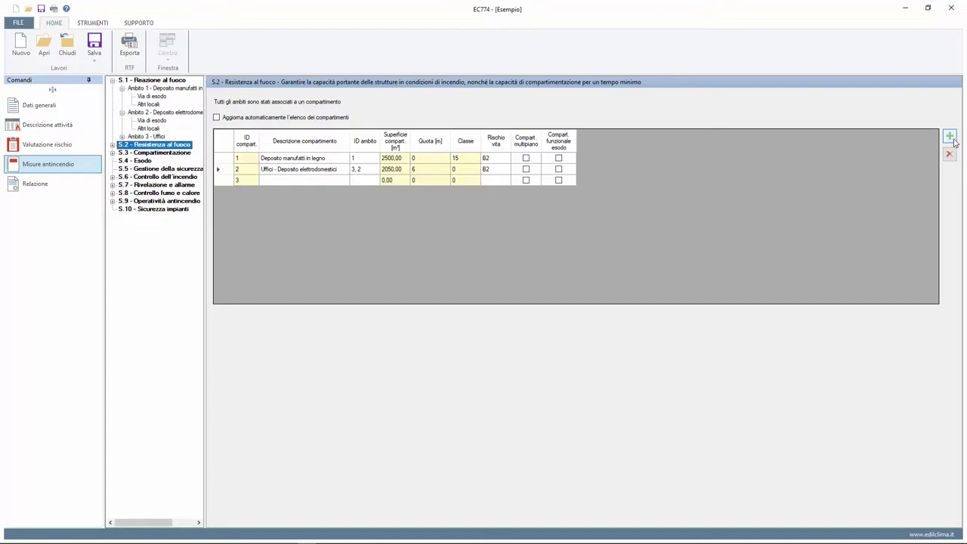
- Review the performance level, general data and solid, liquid and gas materials of compartment 1 under S.2
click(93, 22)
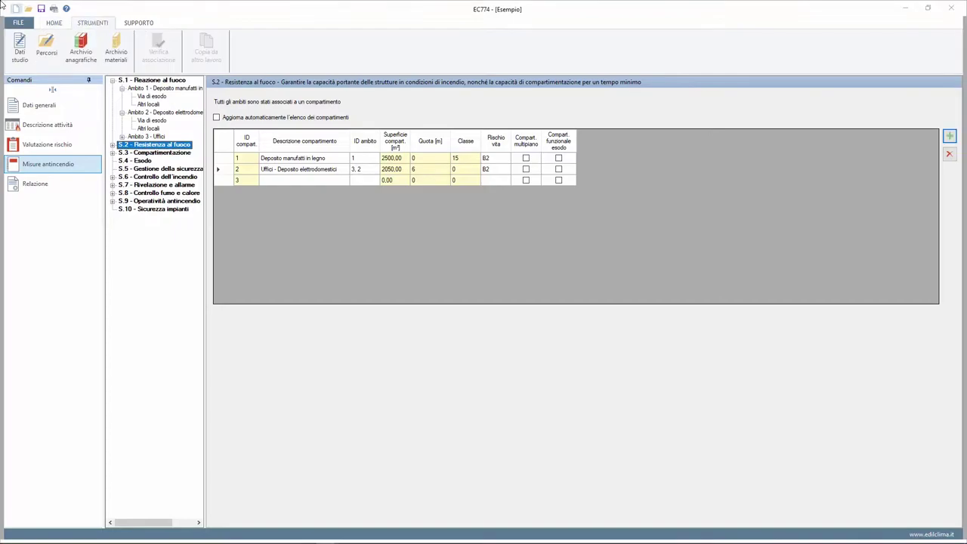
click(112, 145)
click(154, 153)
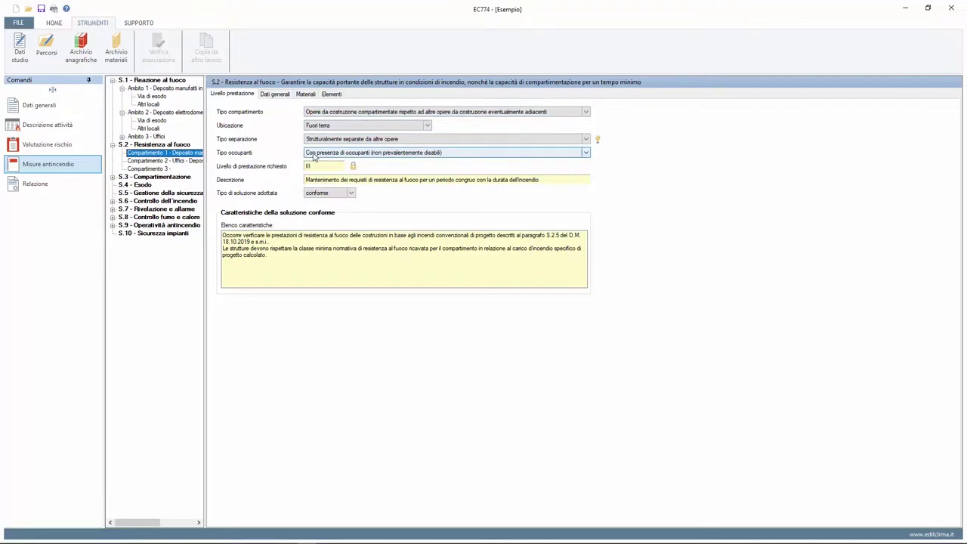
click(275, 93)
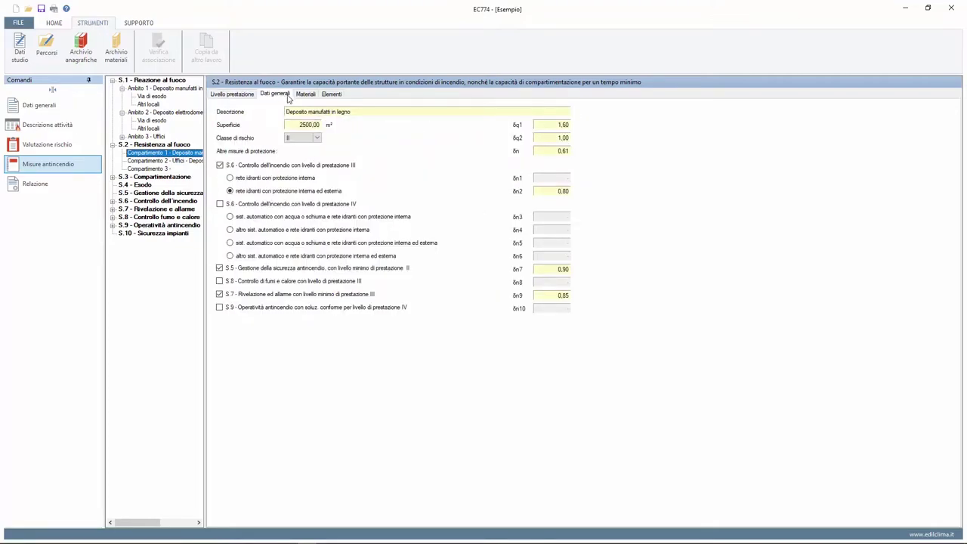
click(303, 96)
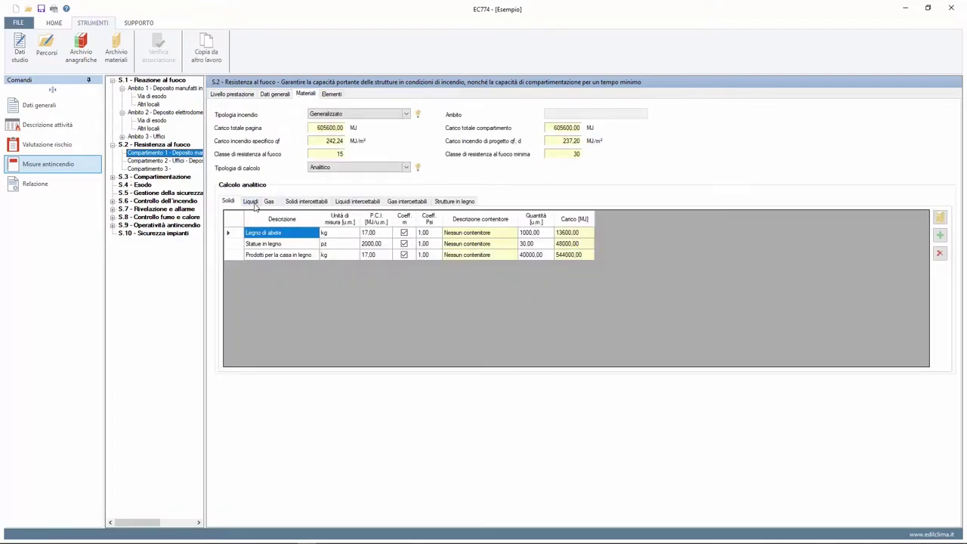
click(256, 203)
click(269, 203)
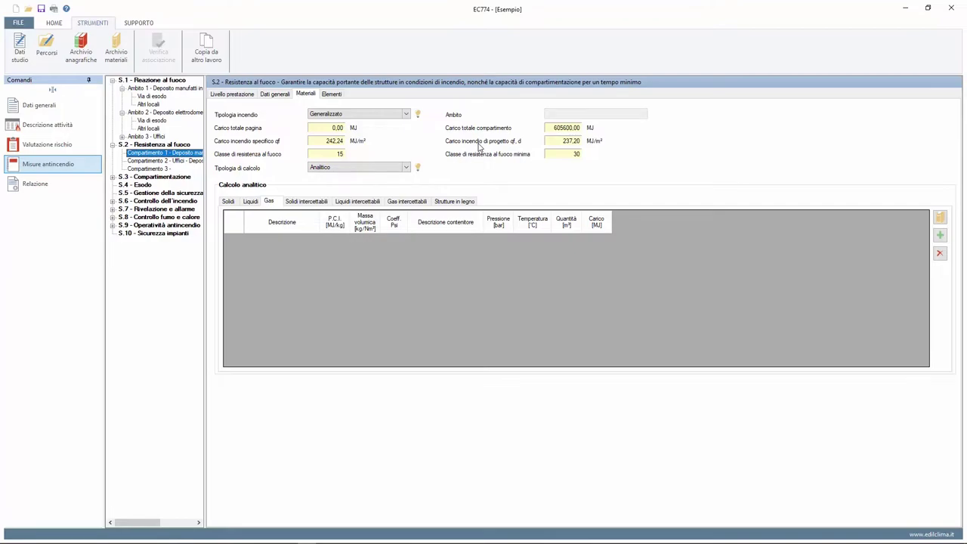
- Browse the solid, liquid and gas entries of the materials archive and view the structural elements of compartment 1
click(115, 51)
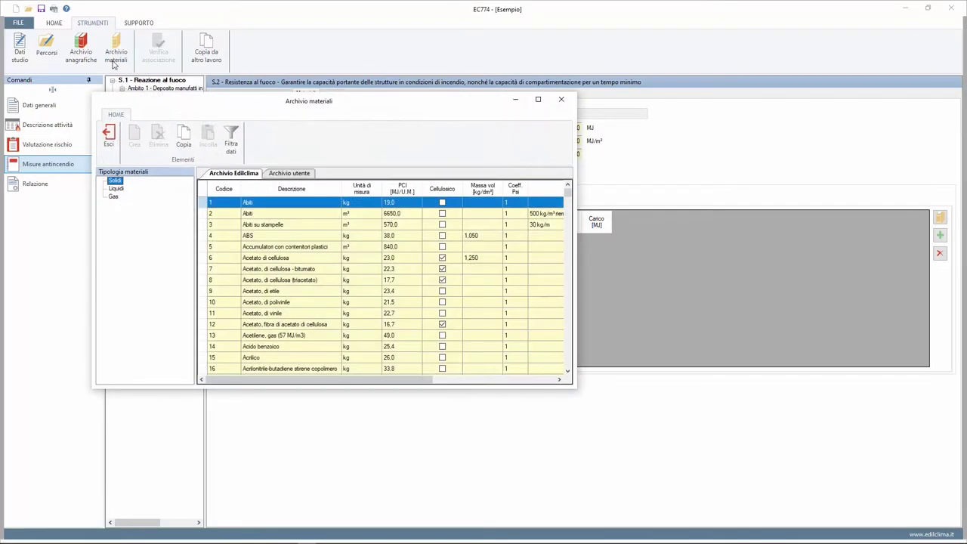
click(115, 188)
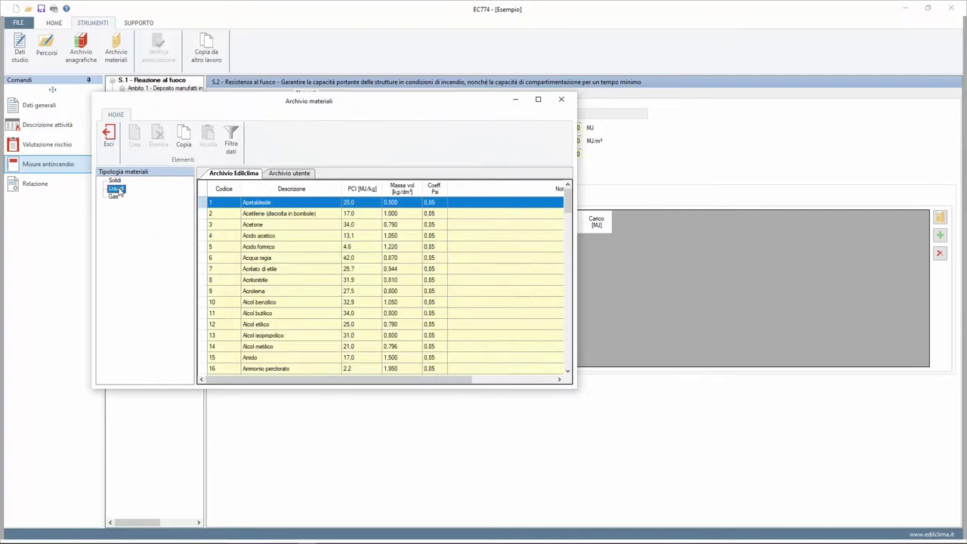
click(113, 197)
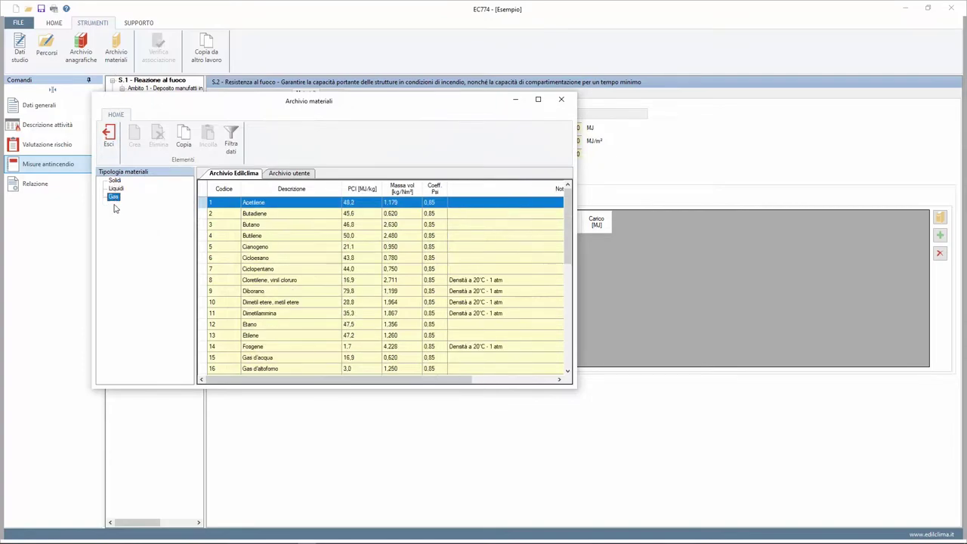
key(Escape)
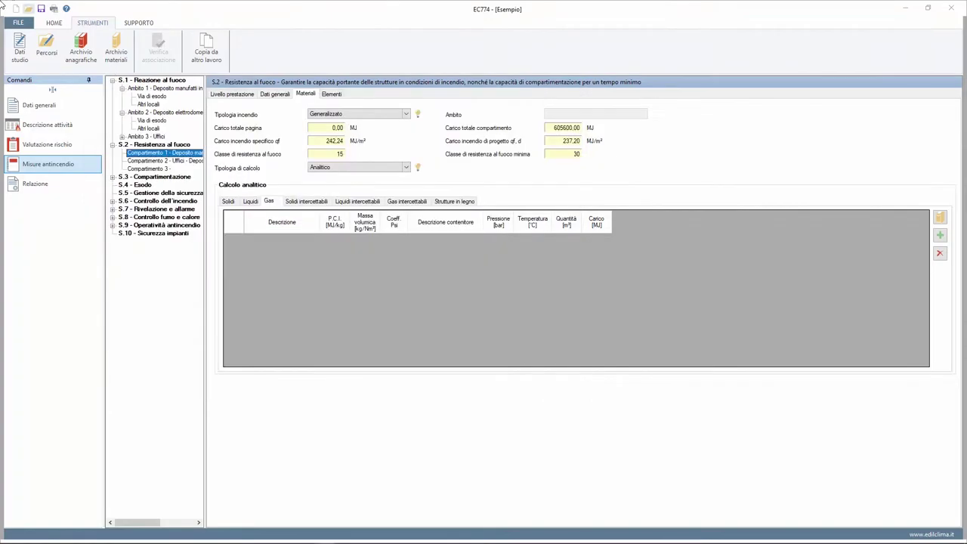
click(331, 96)
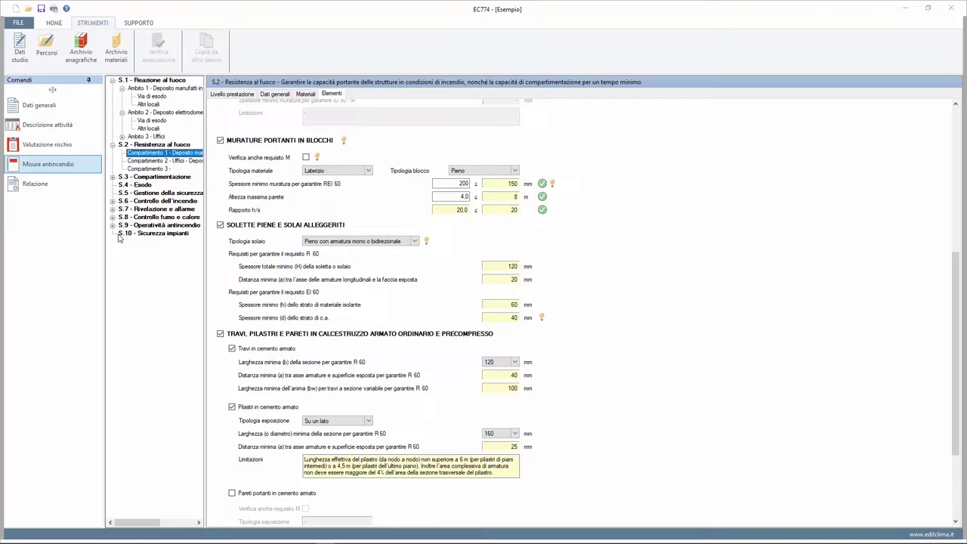
- Go through the overview of every fire safety measure from S.1 Reazione al fuoco to S.10 Sicurezza impianti
click(167, 82)
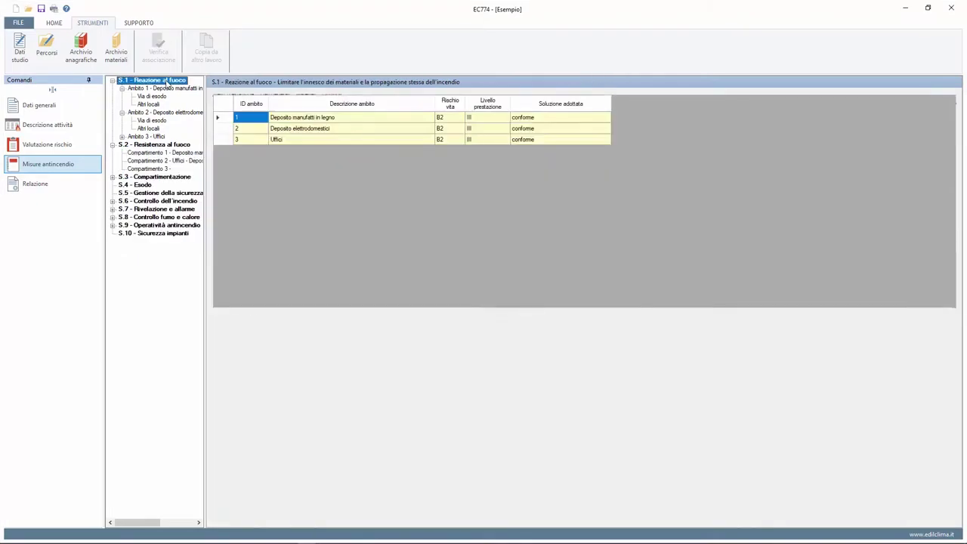
click(167, 144)
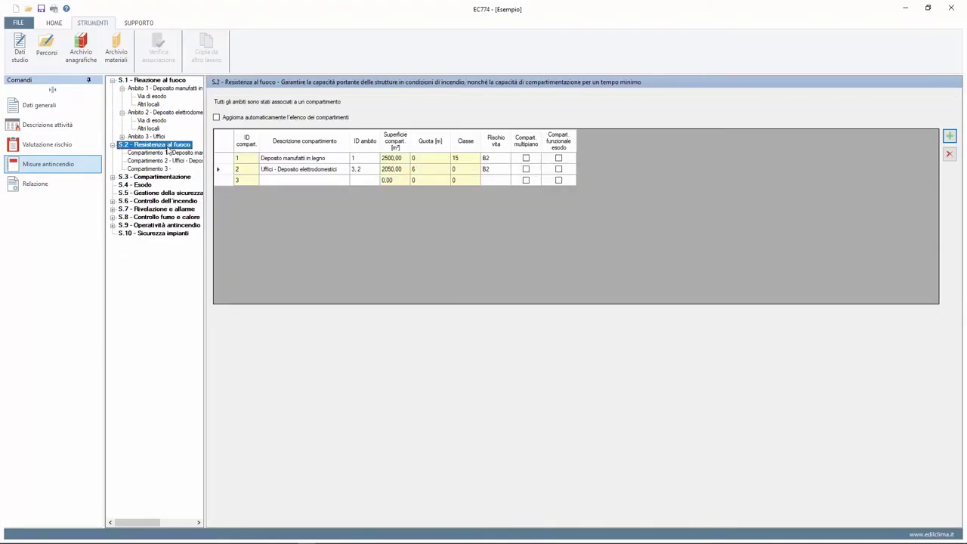
click(157, 177)
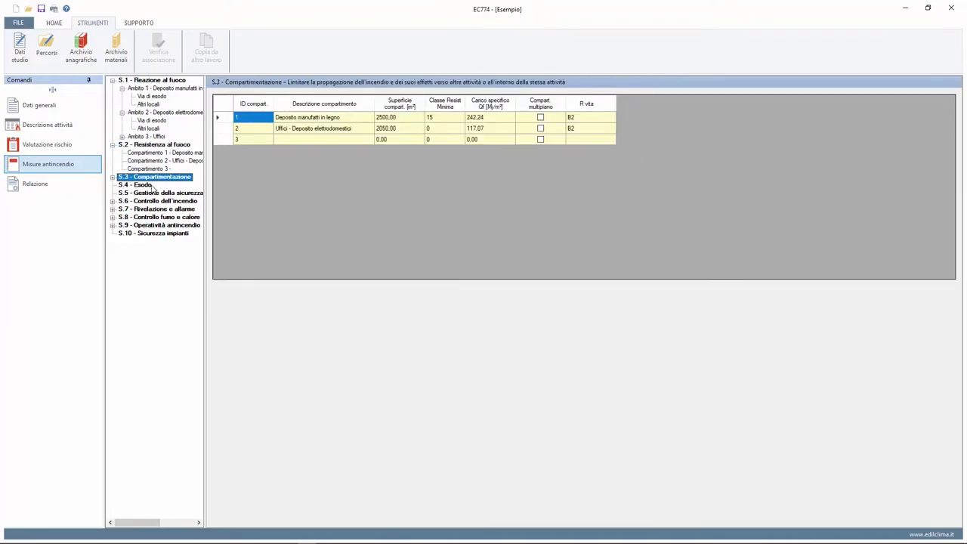
click(151, 185)
click(153, 193)
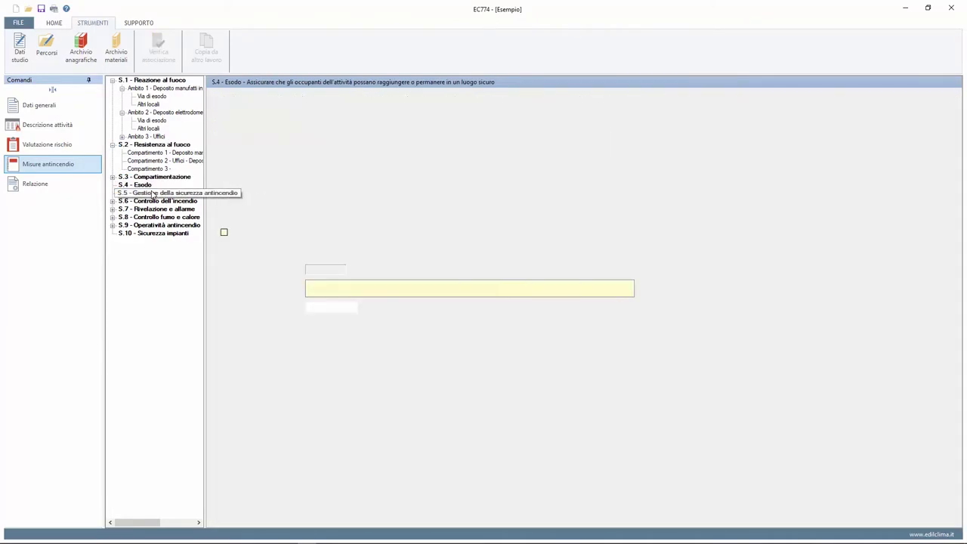
click(154, 201)
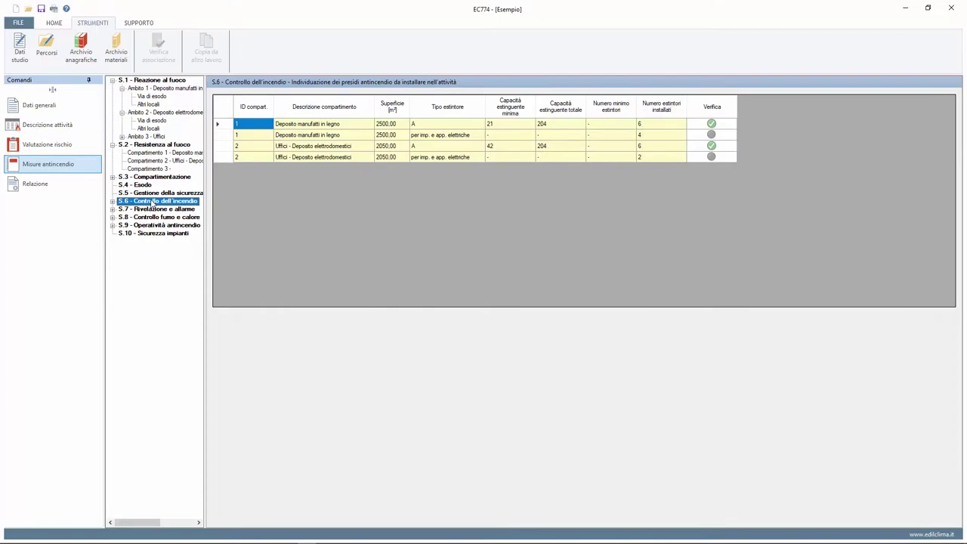
click(154, 209)
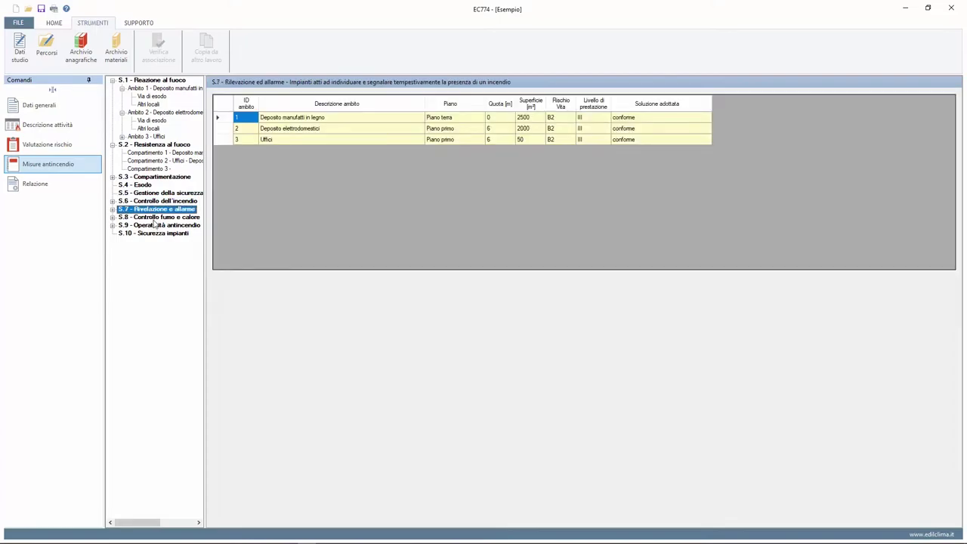
click(154, 218)
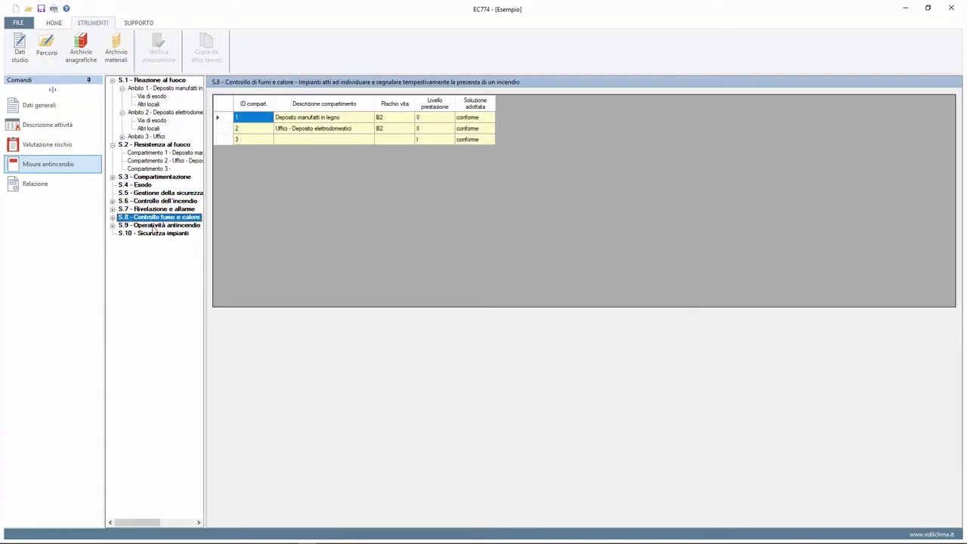
click(154, 226)
click(152, 235)
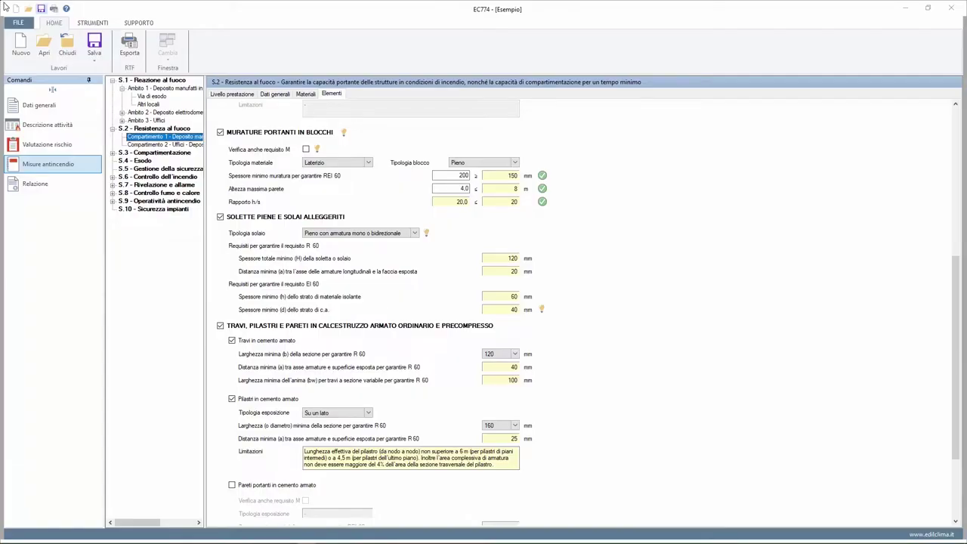
- Export the technical report with all sections and attachments to the Desktop as Esempio - Relazione tecnica.RTF
click(130, 54)
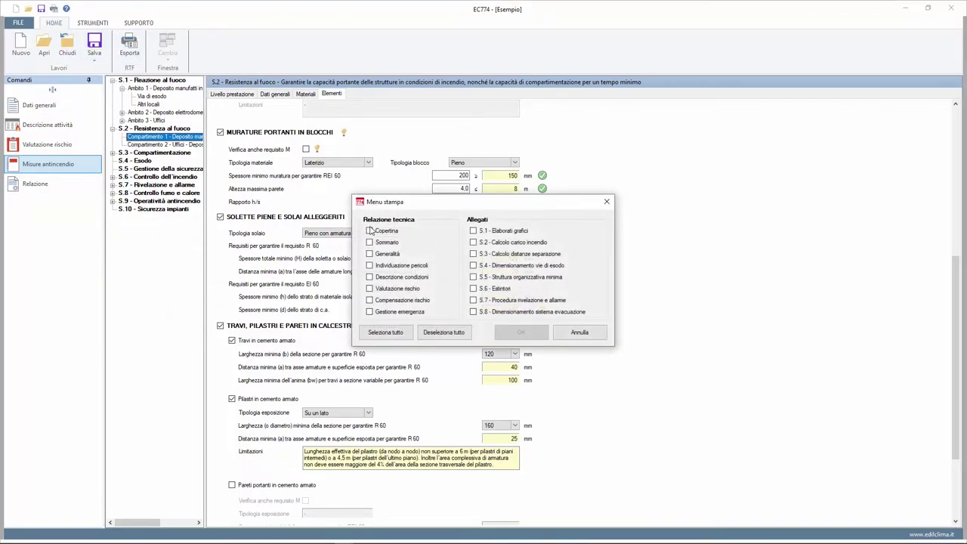
click(385, 333)
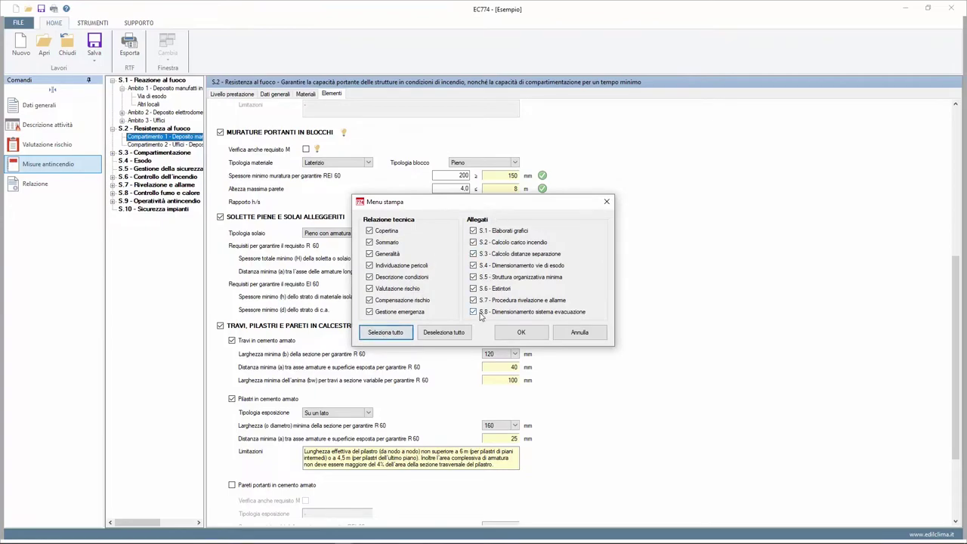
click(520, 333)
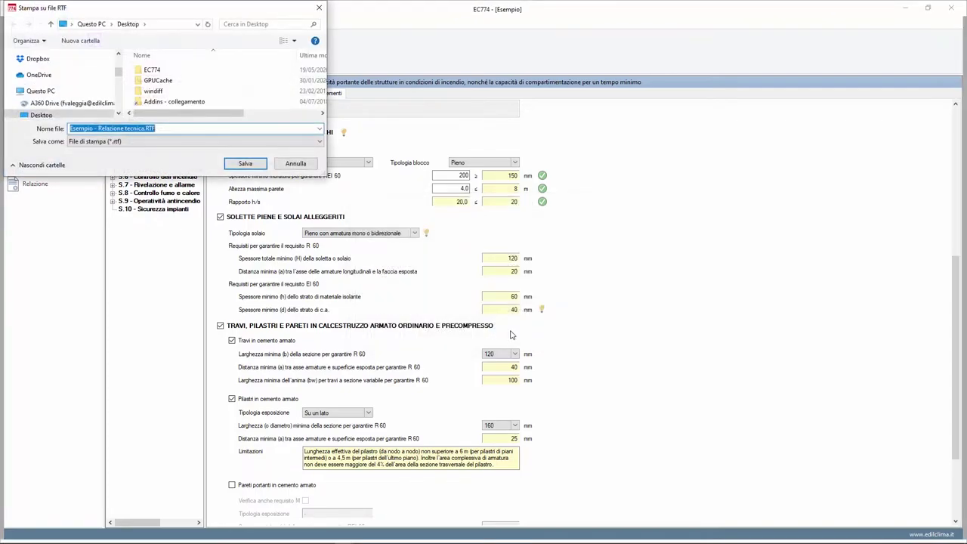
click(244, 162)
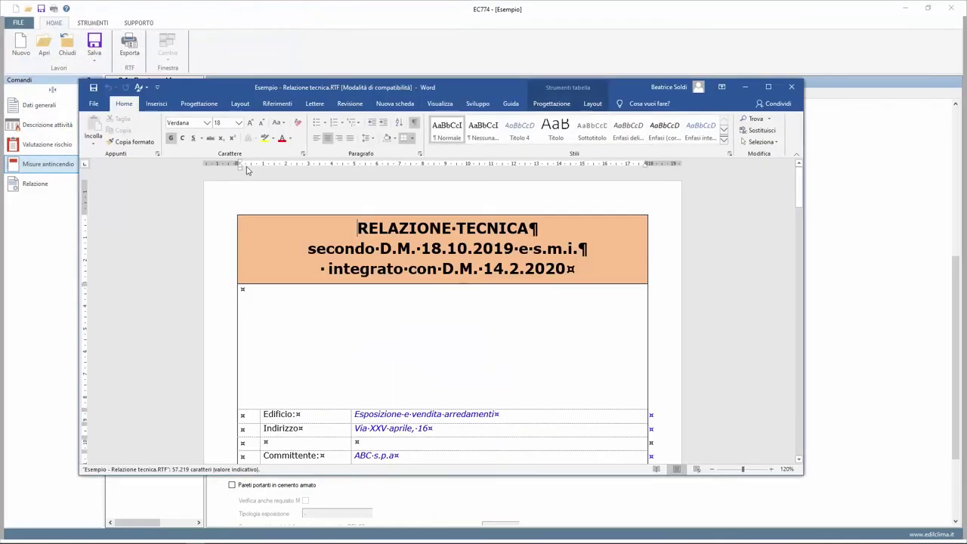